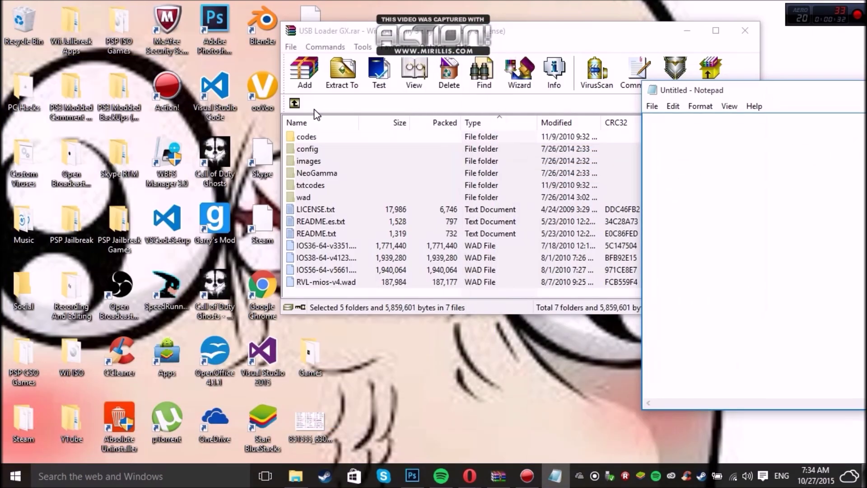
- Snap the blank Notepad window to half the screen and write "Links for this pack in the description !!!!"
key("super+Left")
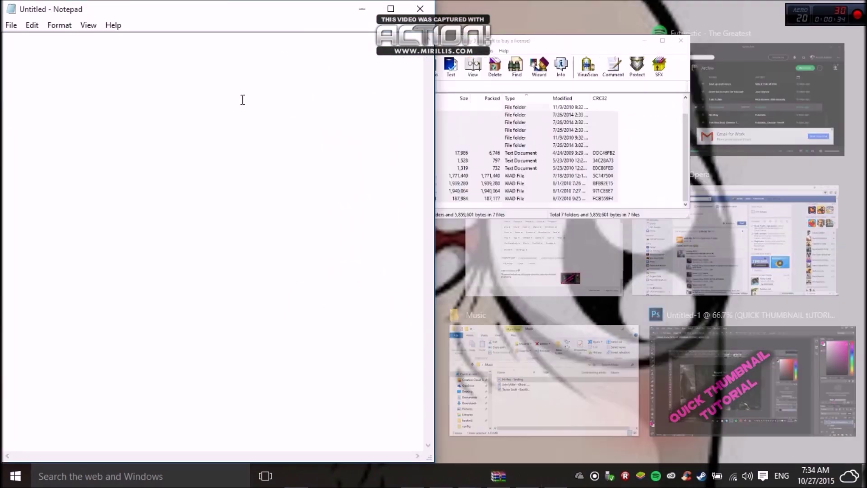
left_click(239, 100)
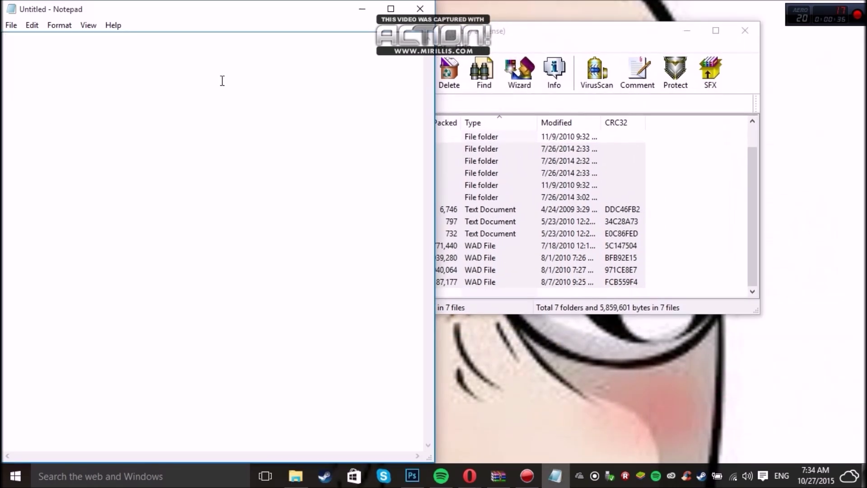
type("L")
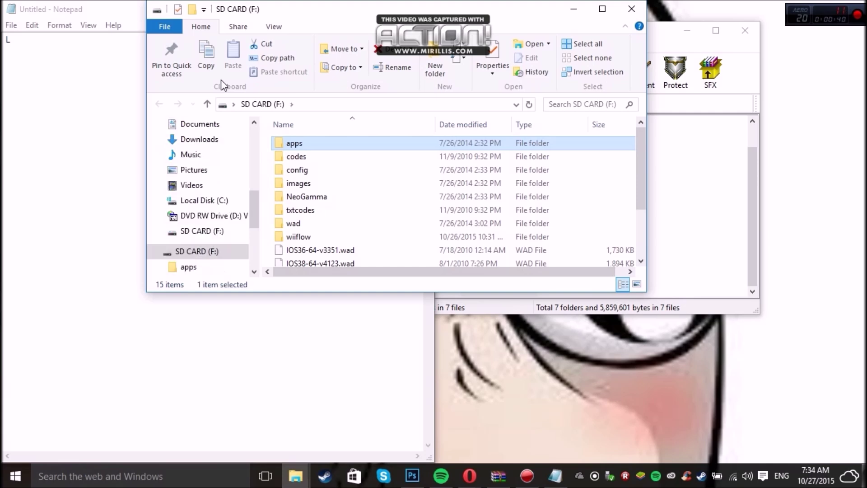
left_click(312, 359)
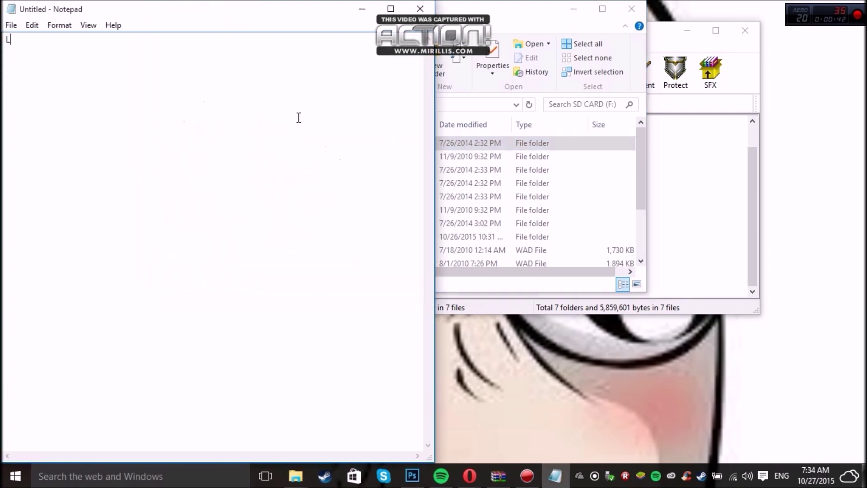
type("inks for this pac")
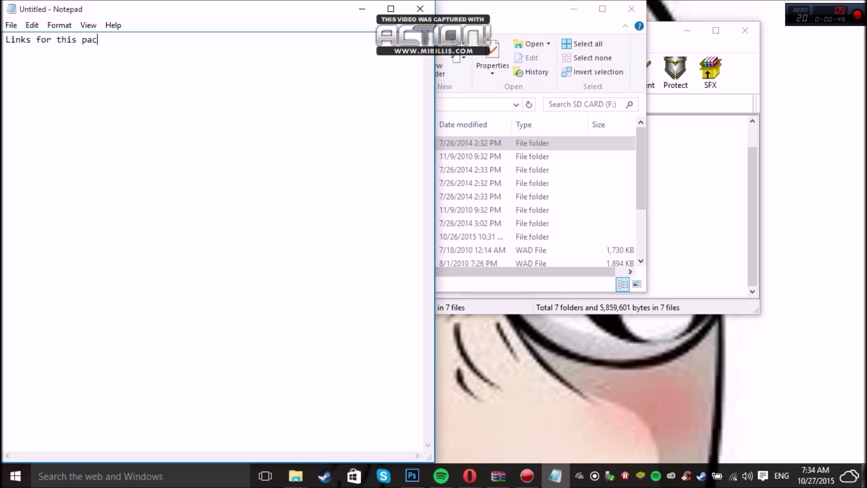
type("k in the description !!!!")
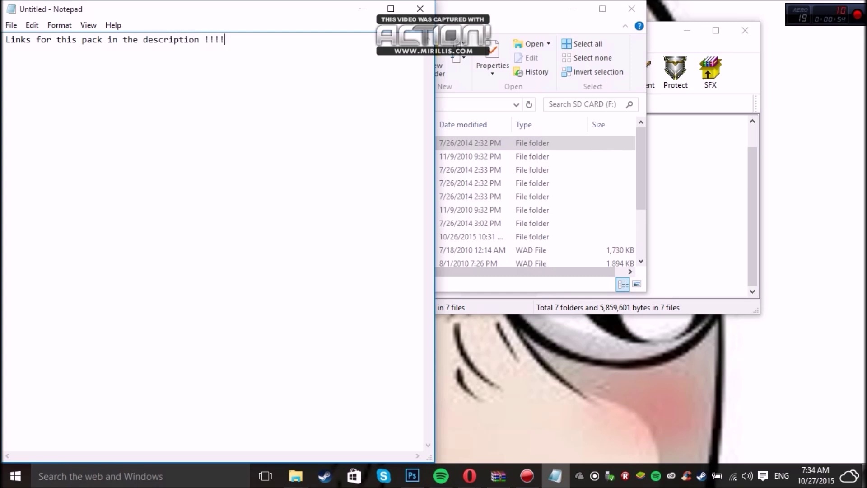
- Arrange the SD CARD (F:) window and the USB Loader GX archive window next to each other
left_click(602, 8)
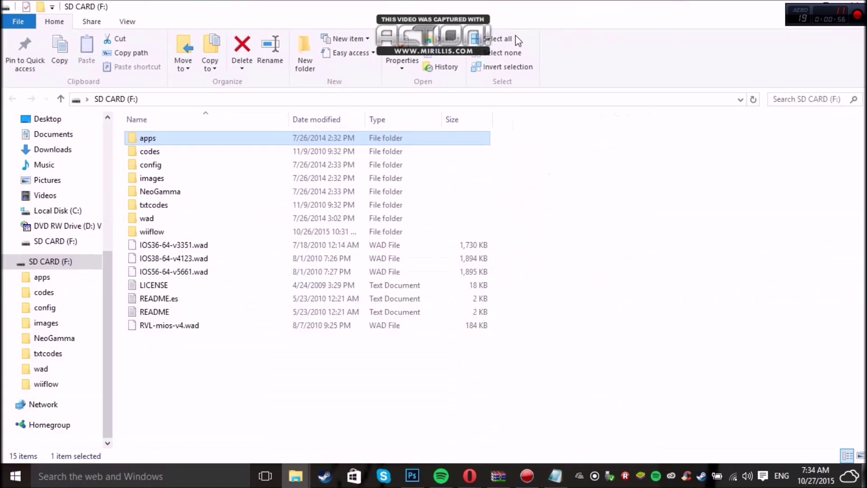
key("super+Down")
left_click(423, 33)
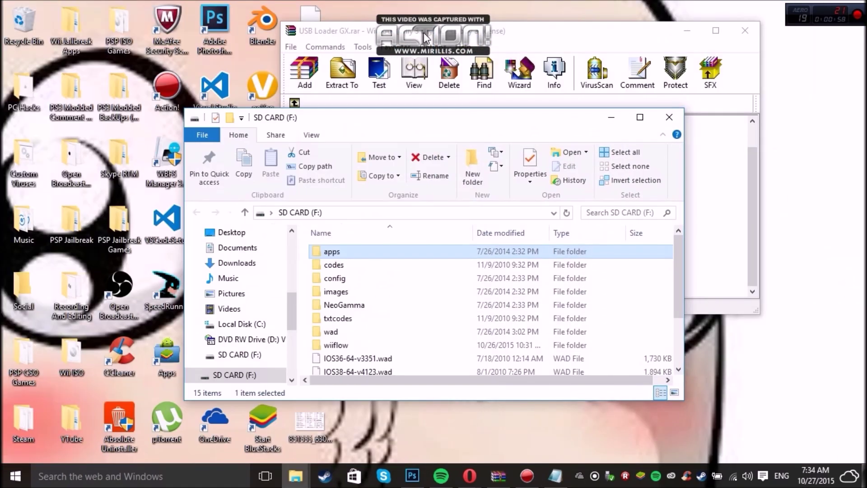
left_click_drag(424, 33, 507, 24)
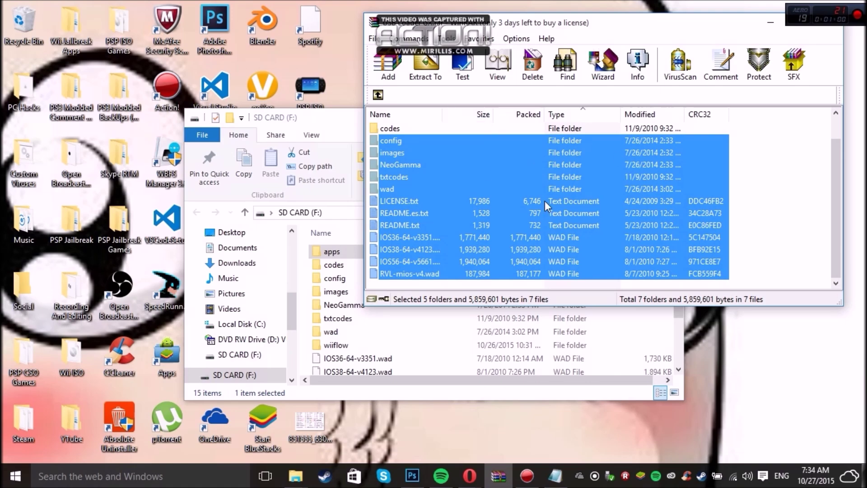
double_click(302, 118)
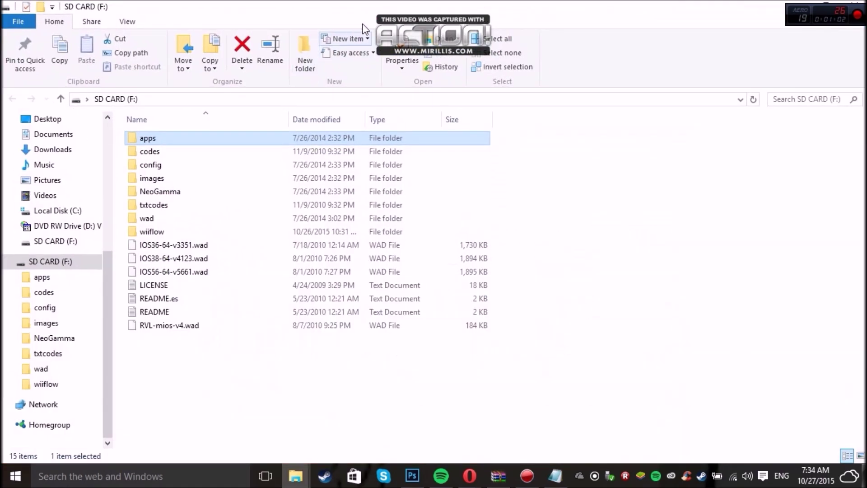
left_click_drag(345, 13, 357, 40)
- Look over all the files on the SD card and open its wad folder
left_click_drag(228, 173, 346, 379)
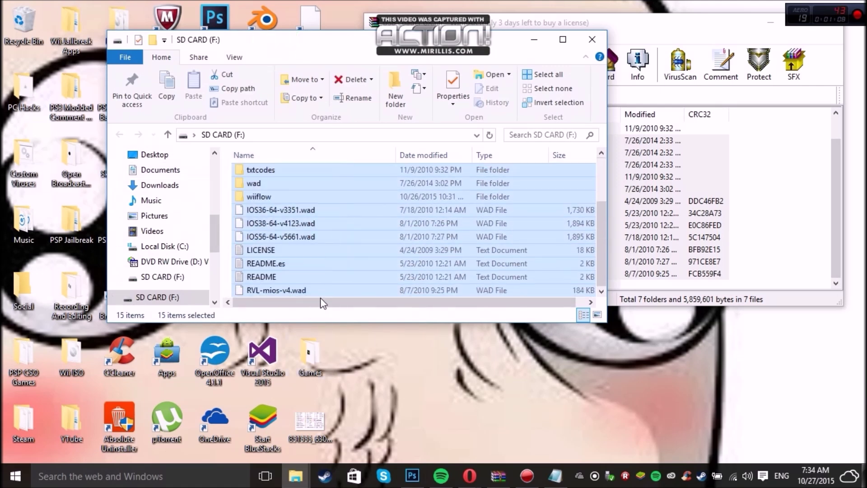
left_click(776, 252)
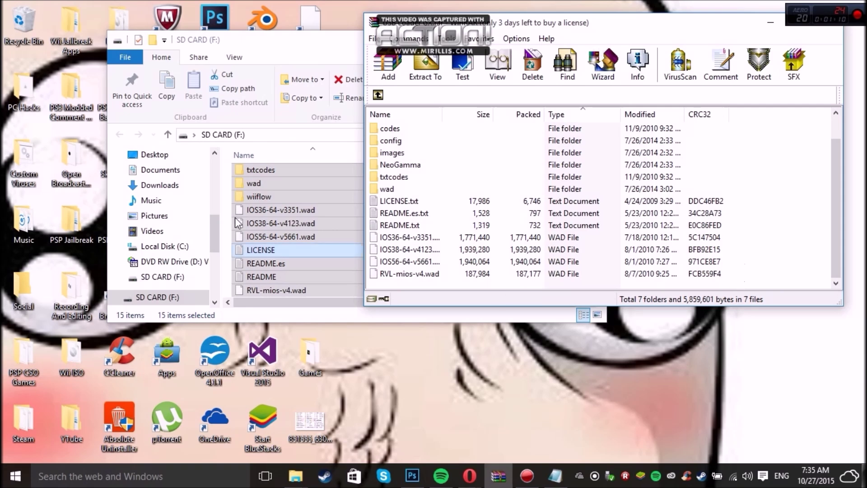
scroll(277, 212, "up", 2)
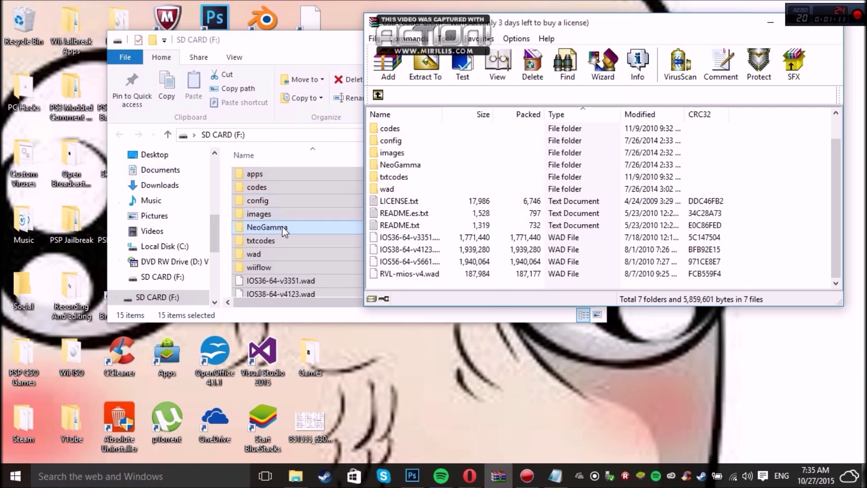
left_click(275, 254)
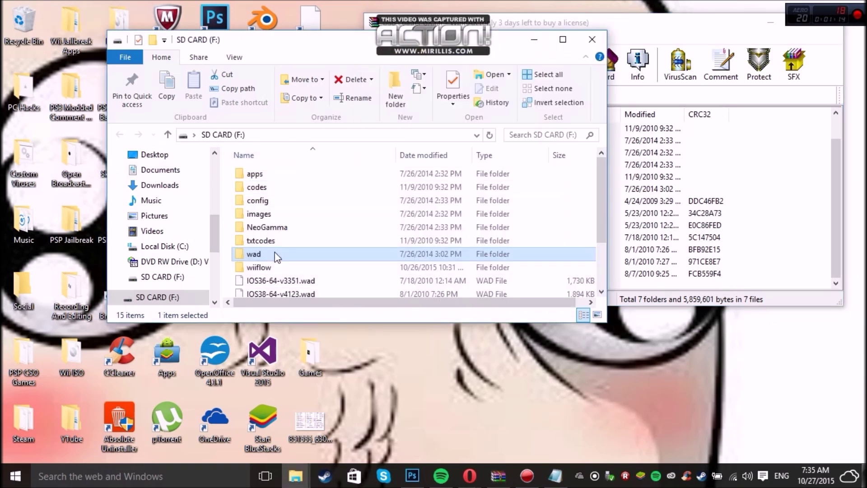
double_click(277, 256)
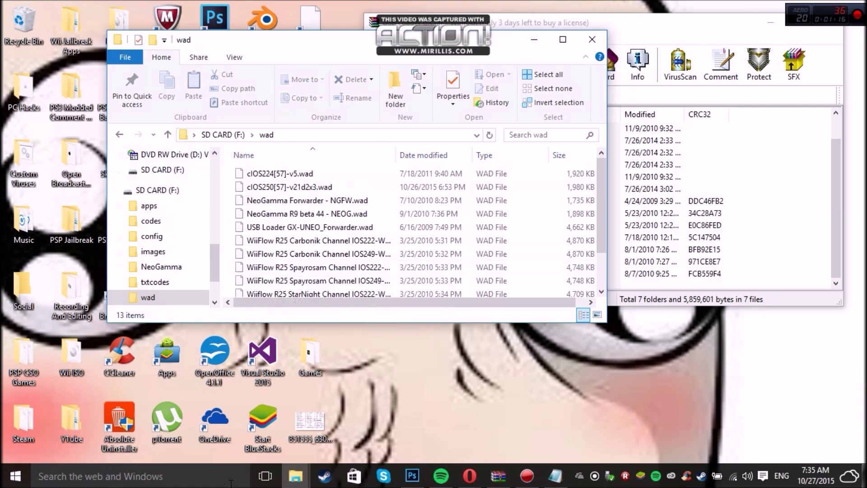
- Replace the Notepad text with "You Wont Have All This .wad Files !"
mouse_move(296, 477)
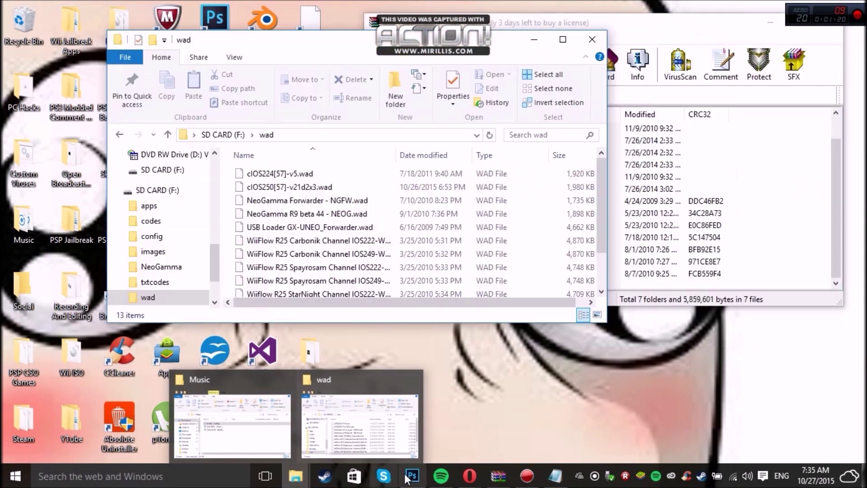
left_click(554, 481)
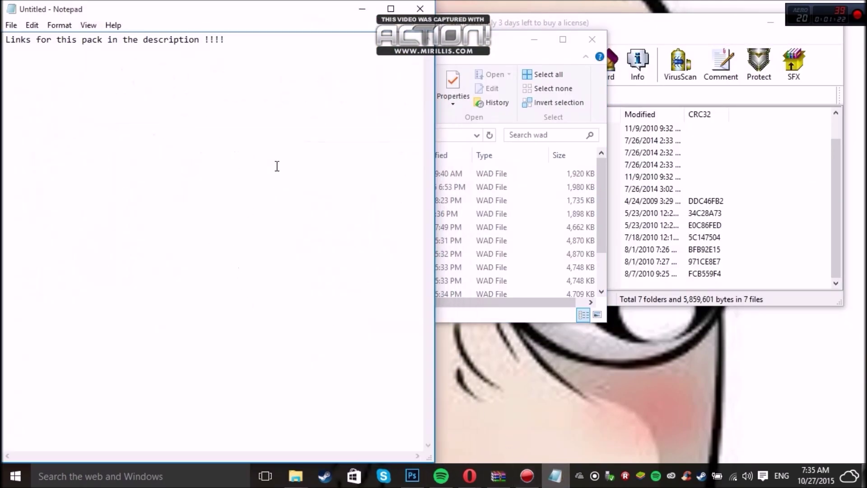
left_click_drag(361, 83, 2, 173)
type("Yo")
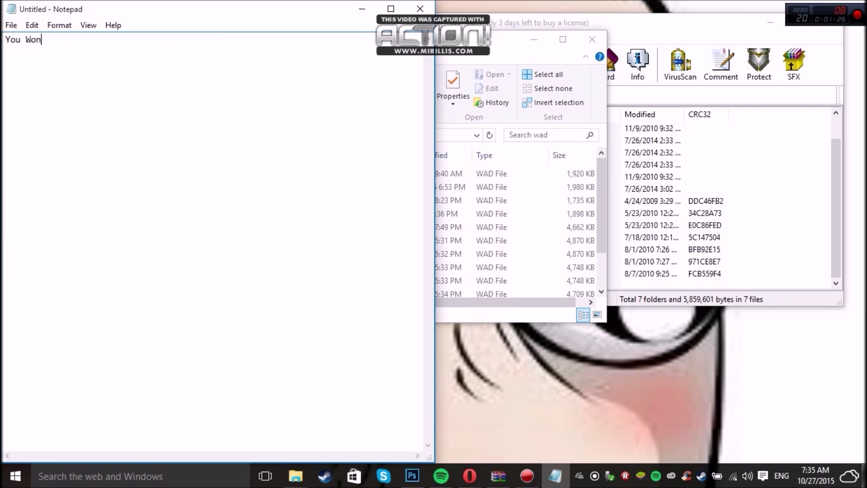
type("u Wont Have A")
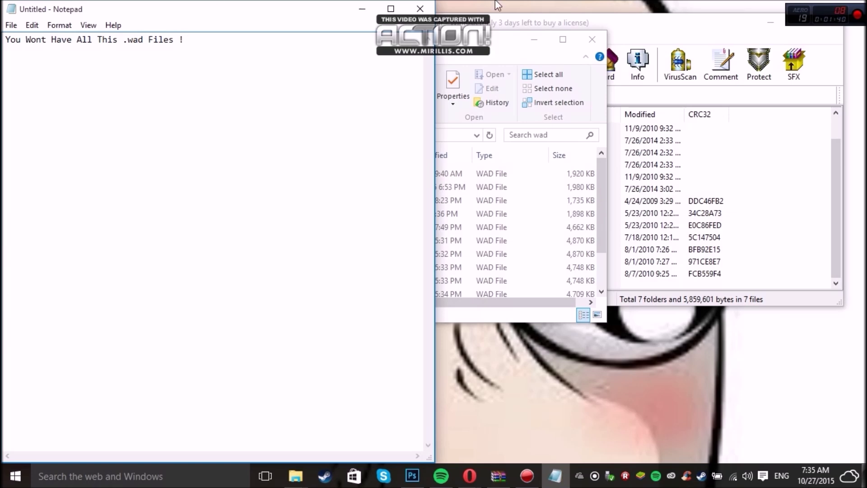
- Open the wad folder inside the USB Loader GX archive and select its contents to compare with the SD card's
left_click(466, 54)
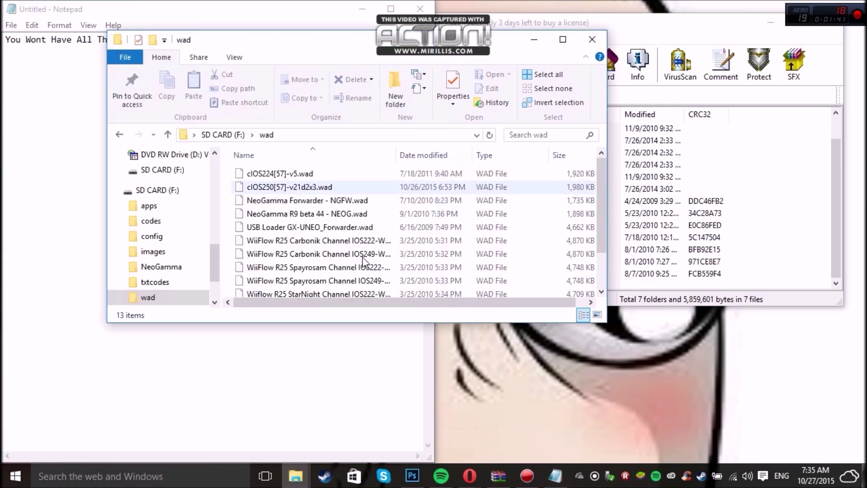
left_click(637, 22)
left_click(463, 189)
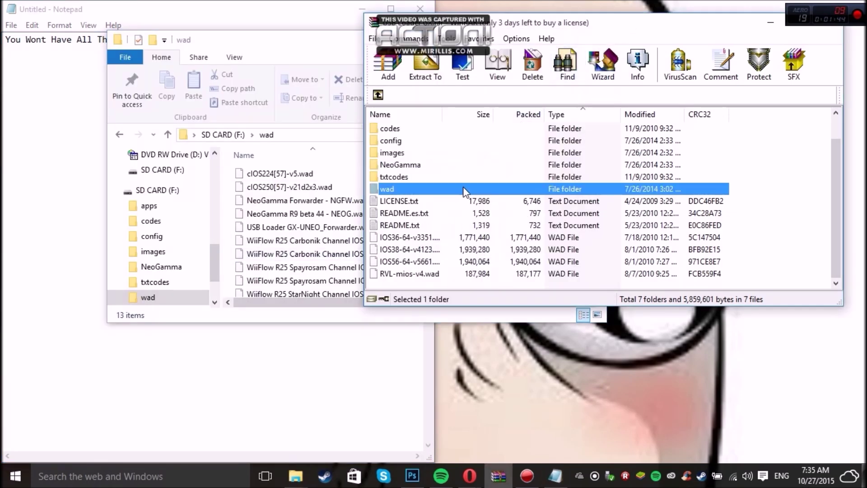
double_click(462, 189)
left_click_drag(468, 206, 280, 131)
- Replace the Notepad text with "YI Just Put More On"
left_click(47, 139)
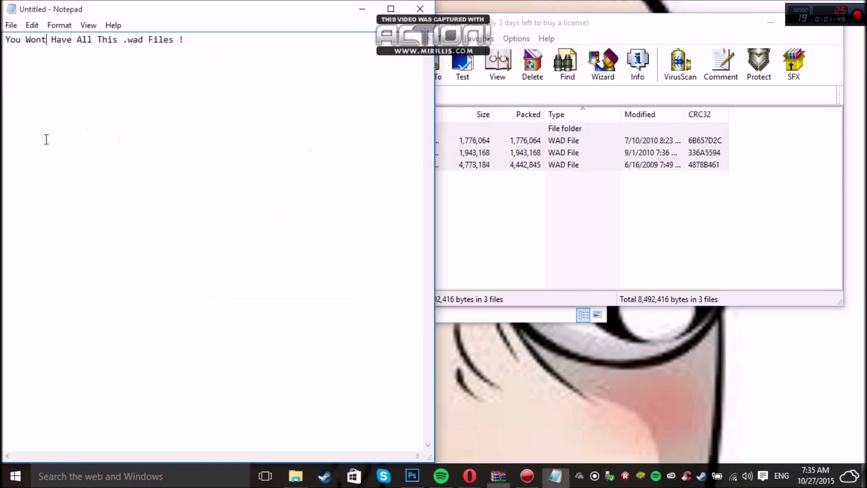
left_click(188, 45)
key("ctrl+a")
key("BackSpace")
type("i Just Put Mor")
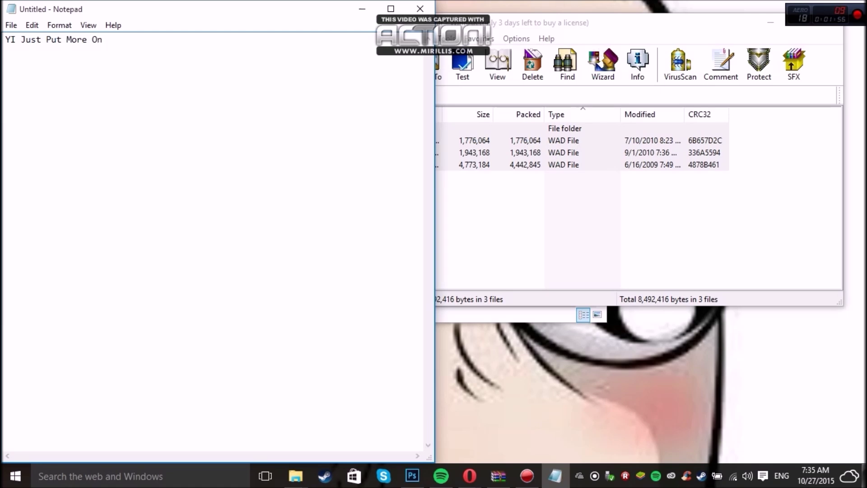
- Clear all the text from the Notepad note
key("BackSpace")
key("BackSpace")
key("BackSpace")
key("BackSpace")
key("BackSpace")
key("BackSpace")
key("BackSpace")
key("BackSpace")
key("BackSpace")
key("BackSpace")
key("BackSpace")
key("BackSpace")
key("BackSpace")
key("BackSpace")
key("BackSpace")
key("BackSpace")
key("BackSpace")
key("BackSpace")
key("BackSpace")
key("BackSpace")
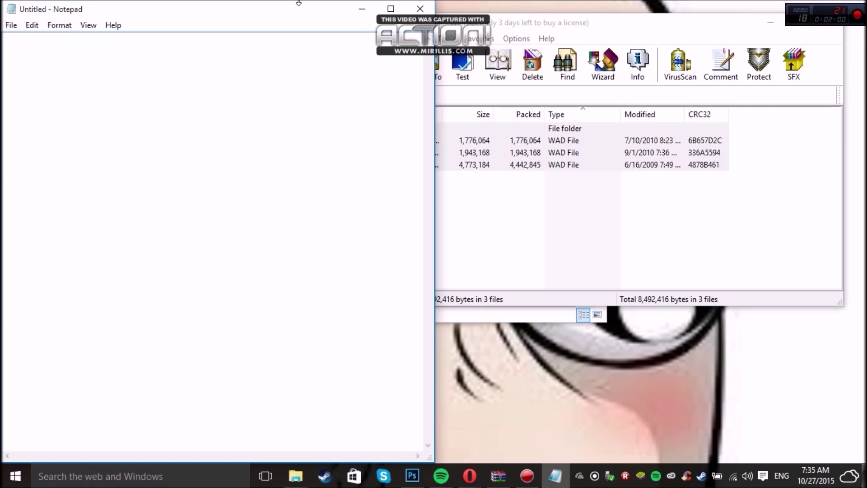
- Extract all the top-level folders and files of the USB Loader GX archive to the root of SD CARD (F:)
left_click(448, 23)
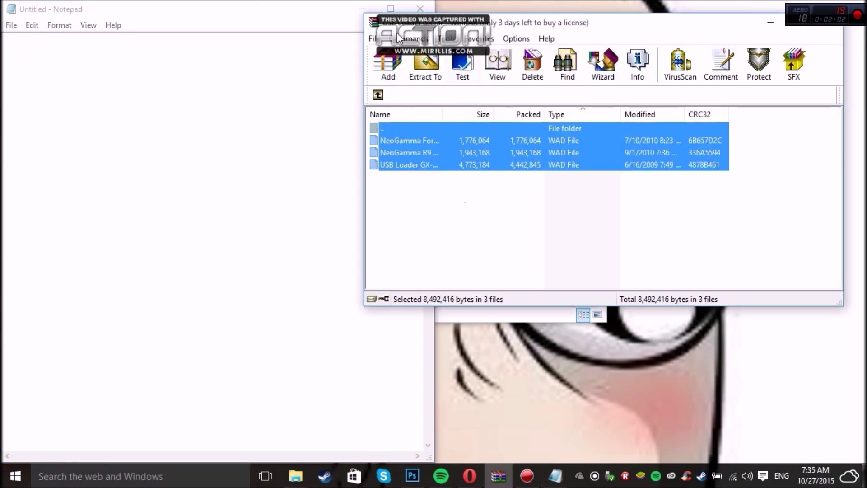
left_click(378, 94)
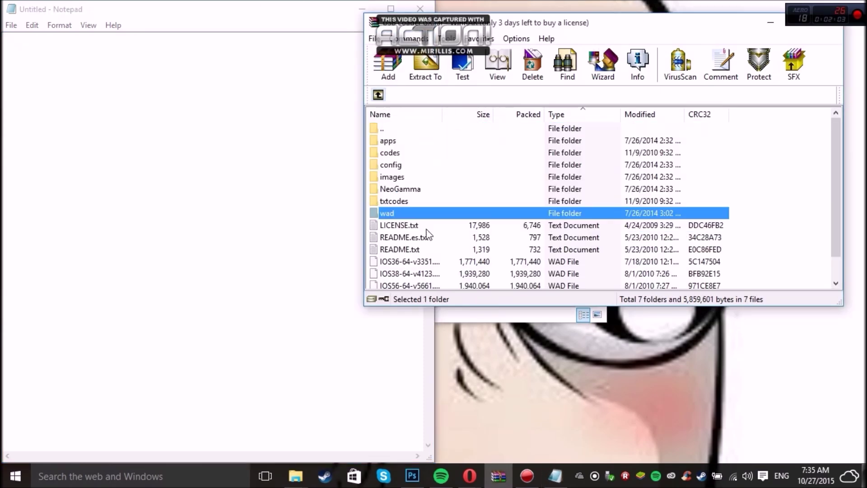
left_click(486, 315)
left_click_drag(766, 128, 629, 268)
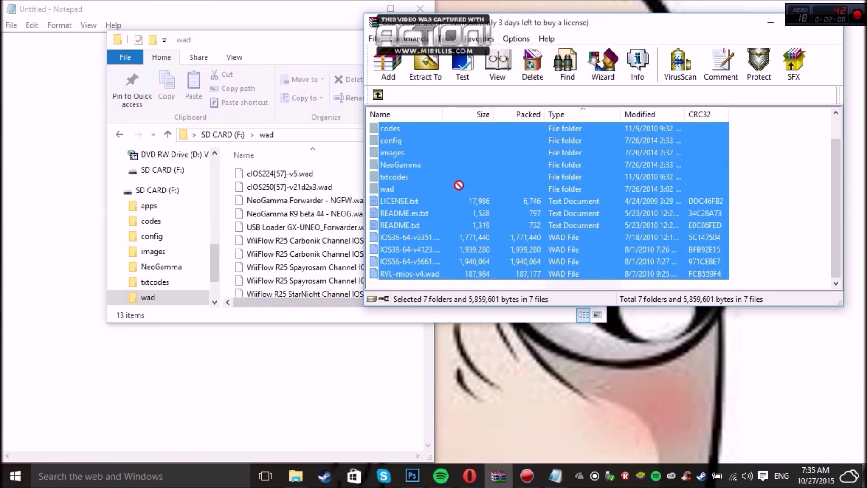
left_click(121, 136)
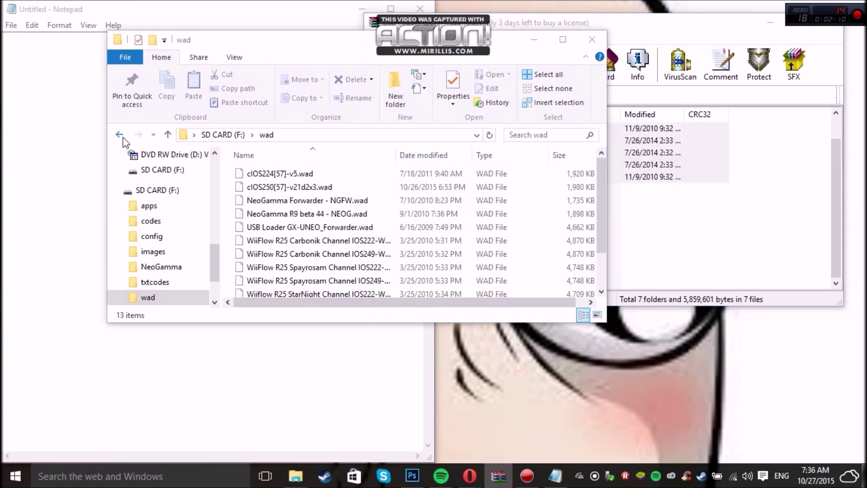
left_click_drag(688, 183, 231, 201)
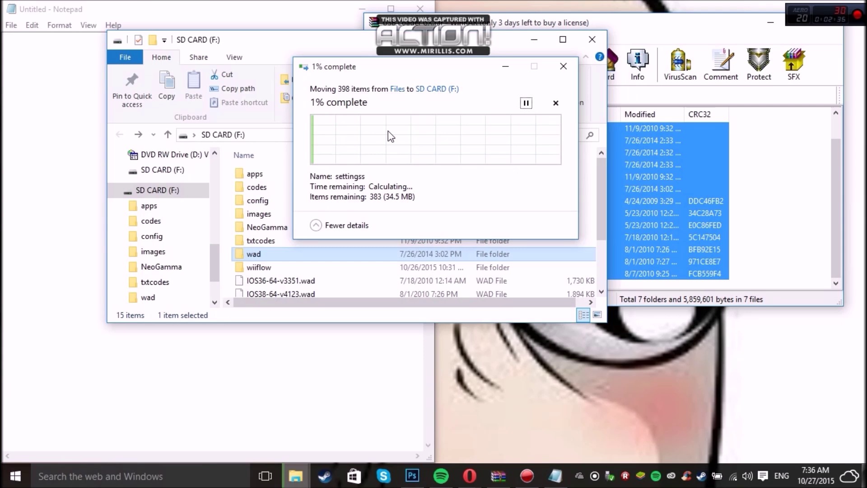
- Shift the file transfer window slightly and write "ill Be Back When Its Done !" in Notepad
left_click_drag(417, 72, 427, 70)
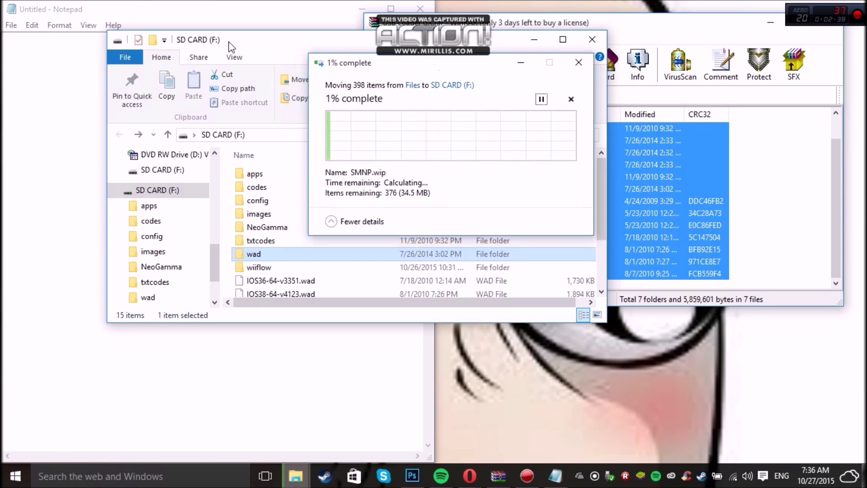
left_click(231, 15)
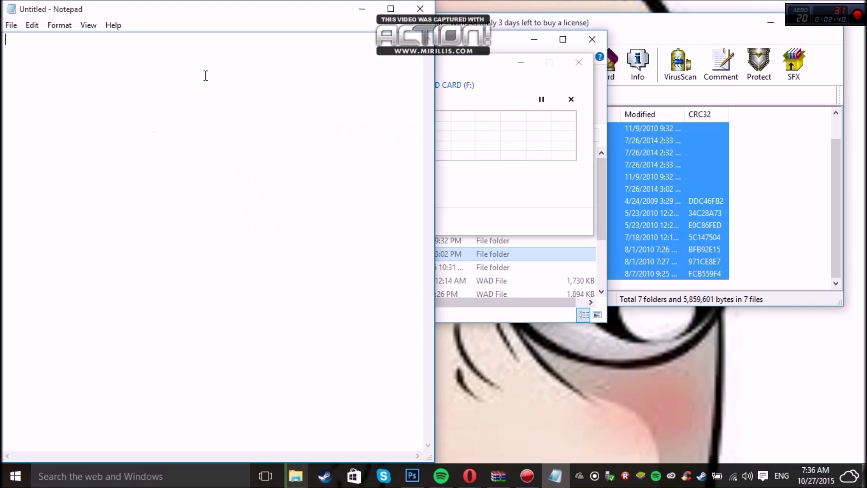
type("ill Be Back When Its Done !")
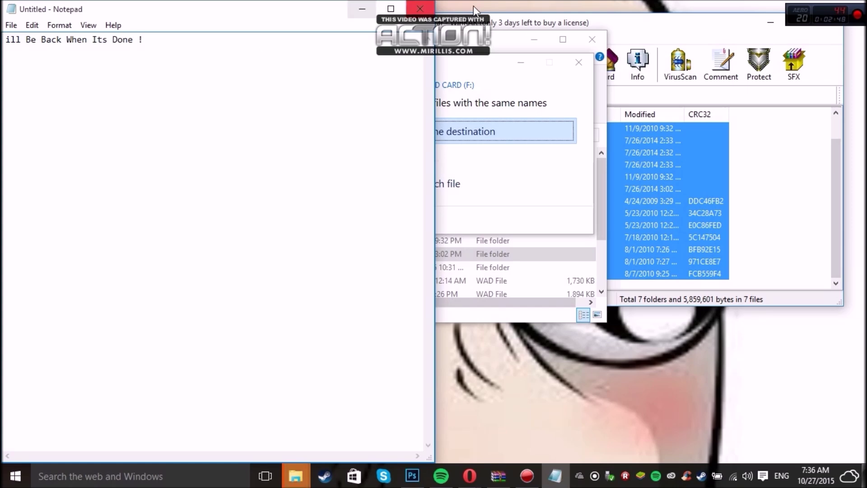
- Skip the files that already exist on the SD card to complete the transfer
left_click(448, 75)
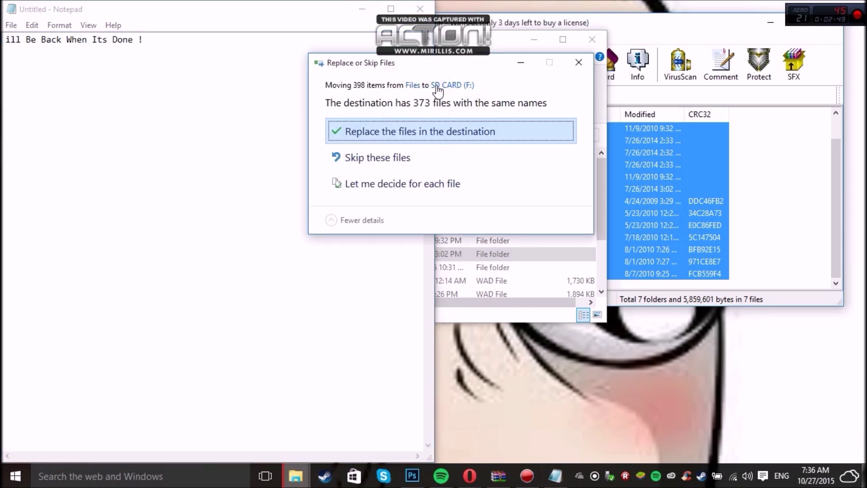
left_click(399, 158)
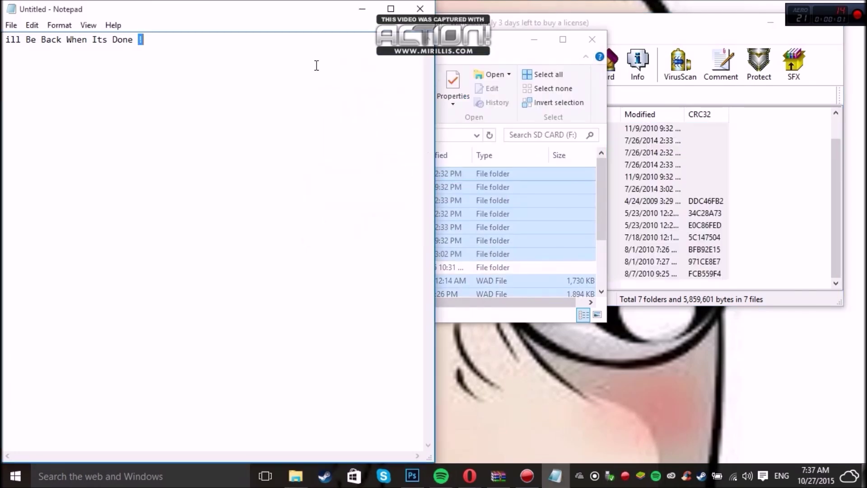
- Replace the text of the Notepad note with "It Has Now Done !!!!!!"
left_click_drag(215, 43, 2, 20)
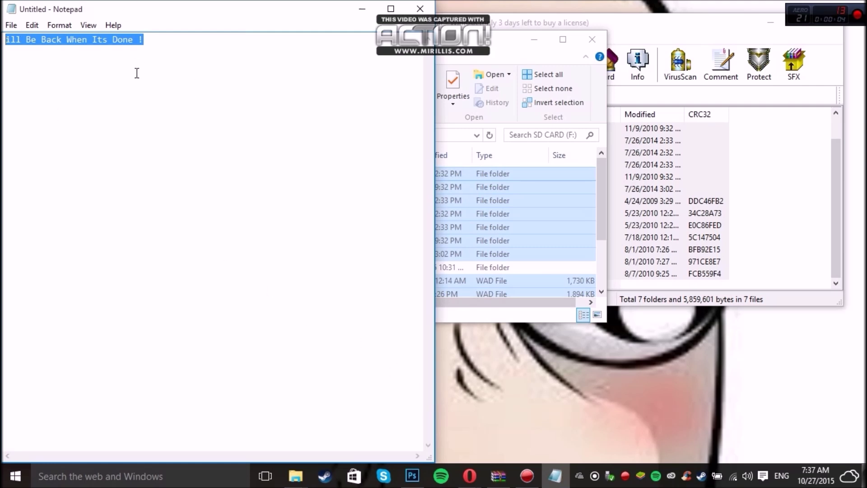
key("BackSpace")
type("It Has Now Done !!!!!!")
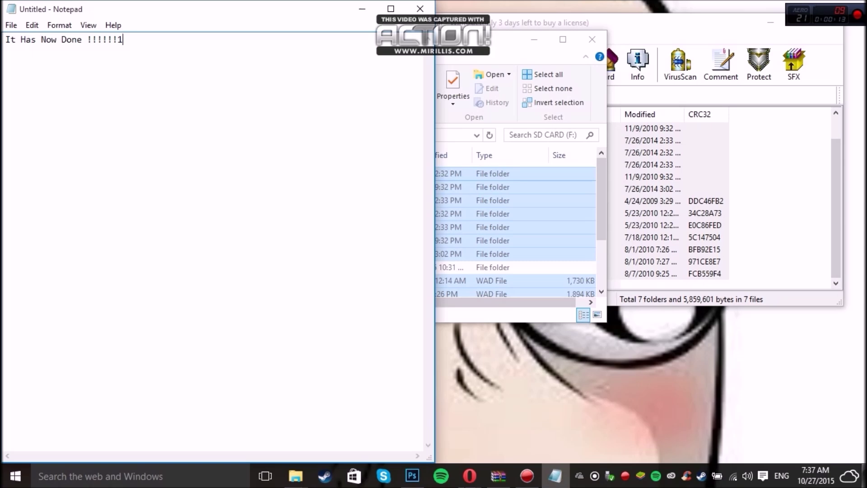
- Maximize the SD CARD (F:) window to review its contents, select all items and restore the window size
left_click(507, 44)
double_click(507, 43)
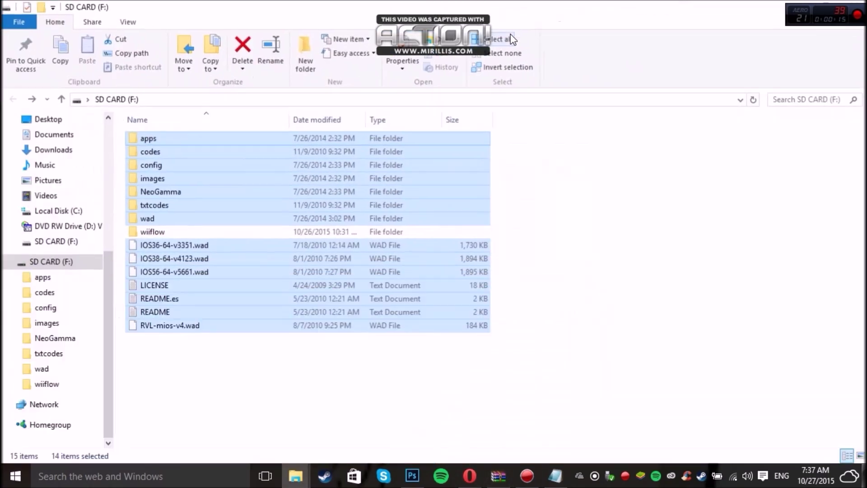
left_click(505, 45)
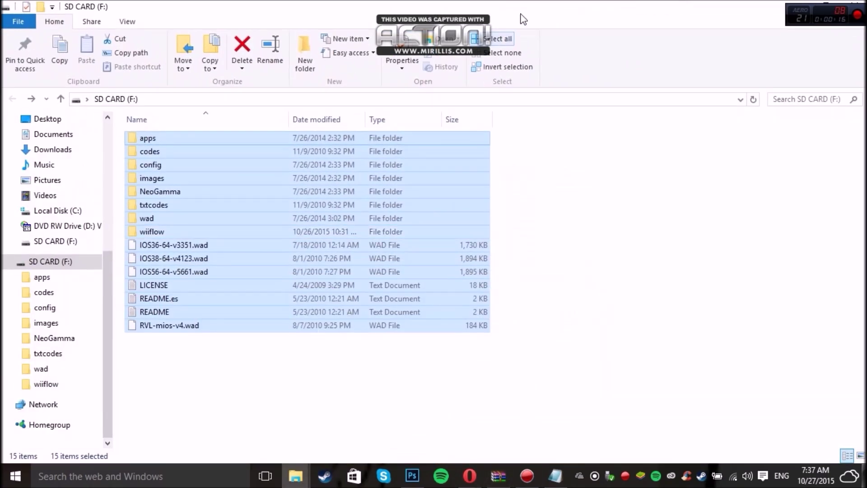
double_click(520, 9)
- Bring the USB Loader GX.rar archive window forward, move it aside and close it
left_click(827, 80)
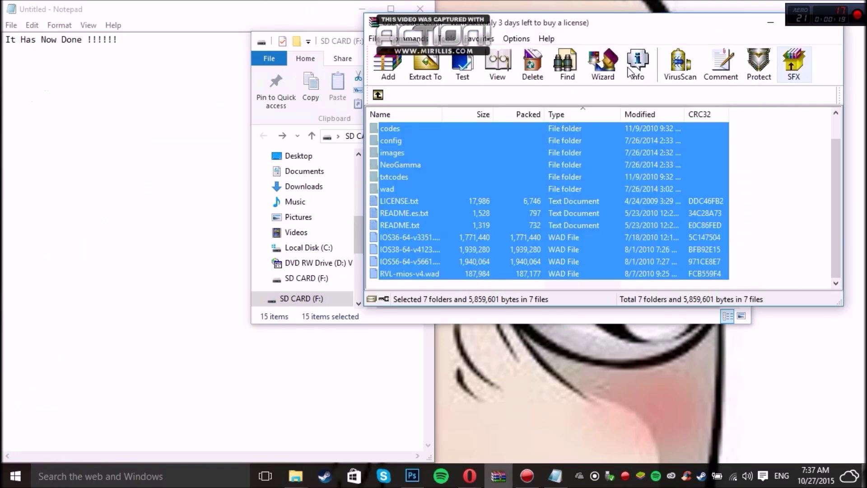
left_click_drag(767, 21, 475, 21)
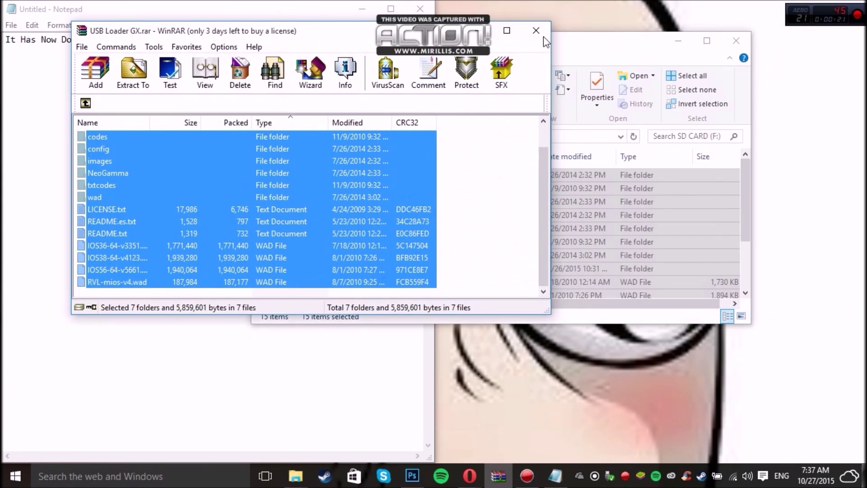
left_click(543, 37)
- Eject SD CARD (F:) from the computer
left_click(313, 299)
right_click(314, 299)
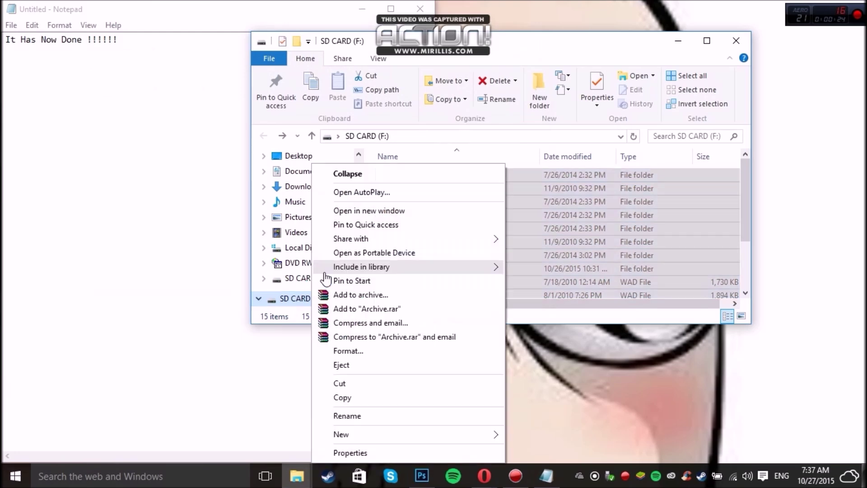
left_click(355, 364)
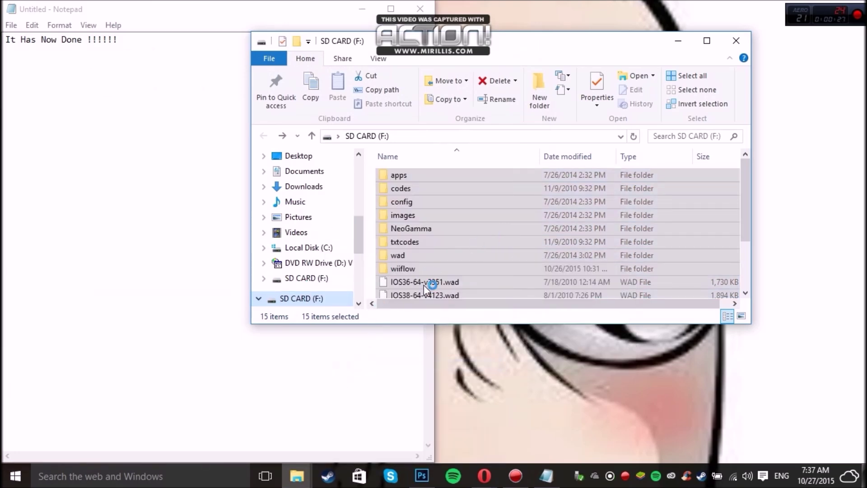
- Close the SD CARD (F:) window and replace the Notepad note with "Ill Meet You On The Wii"
key("ctrl+a")
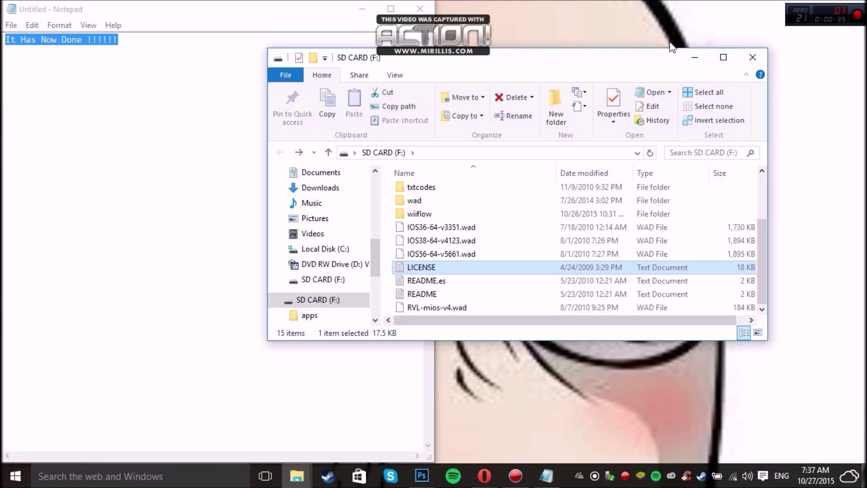
left_click(753, 57)
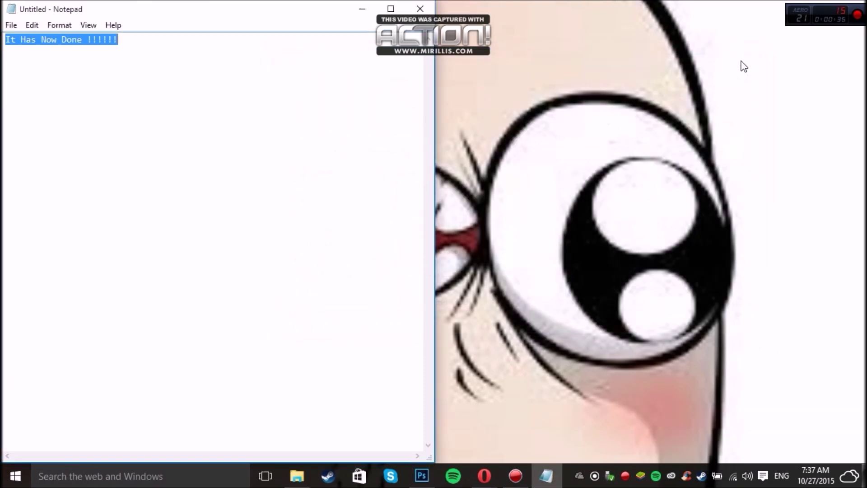
type("IU")
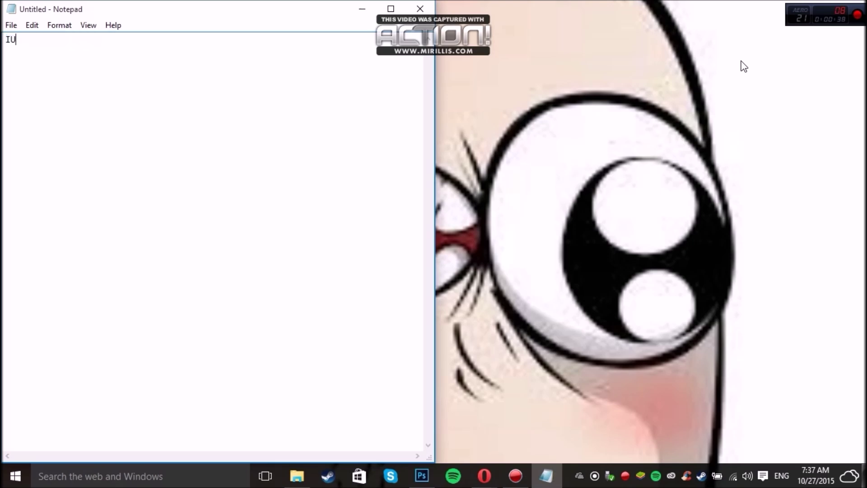
type("l Meet Ypo")
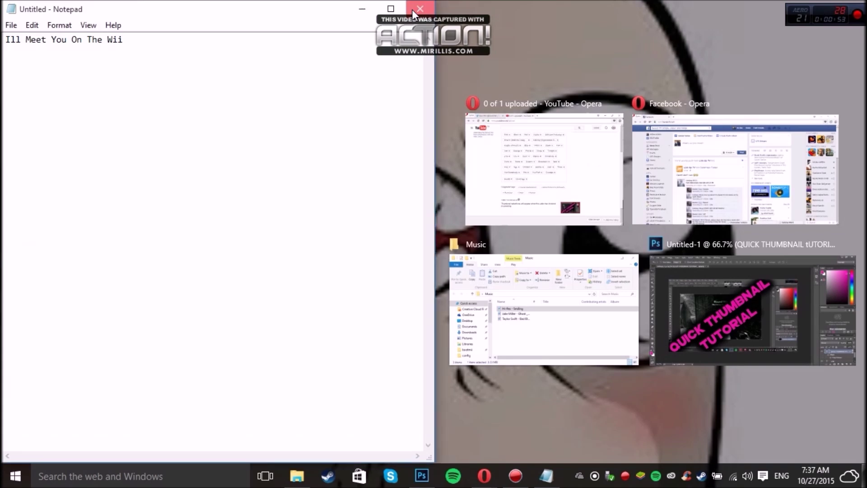
key("Escape")
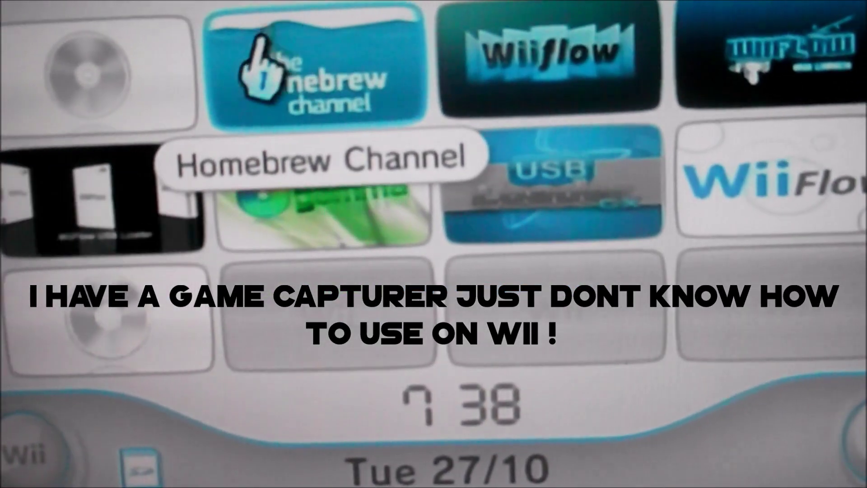
left_click(280, 67)
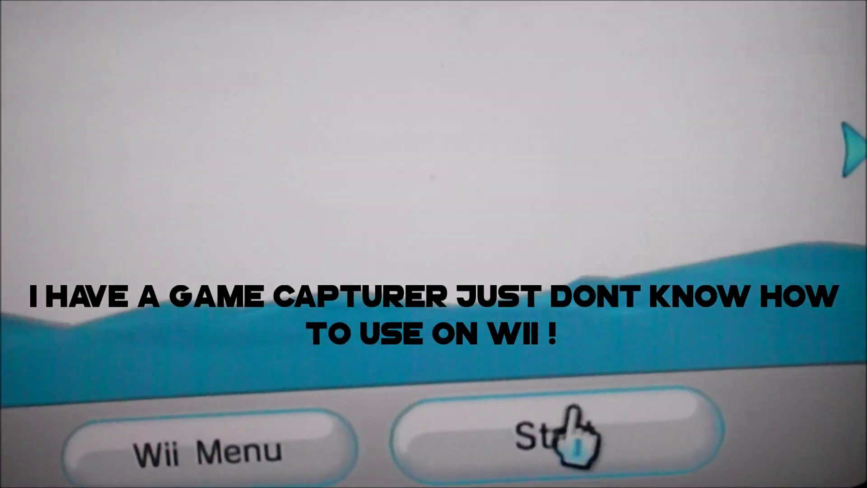
left_click(575, 409)
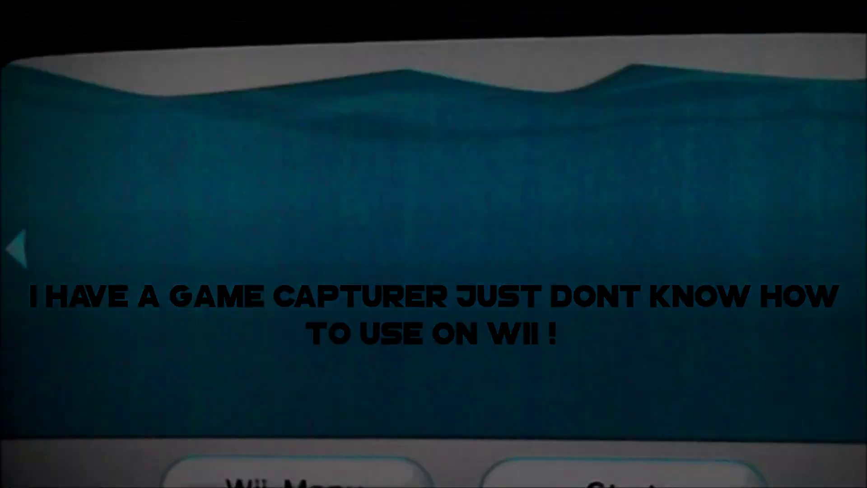